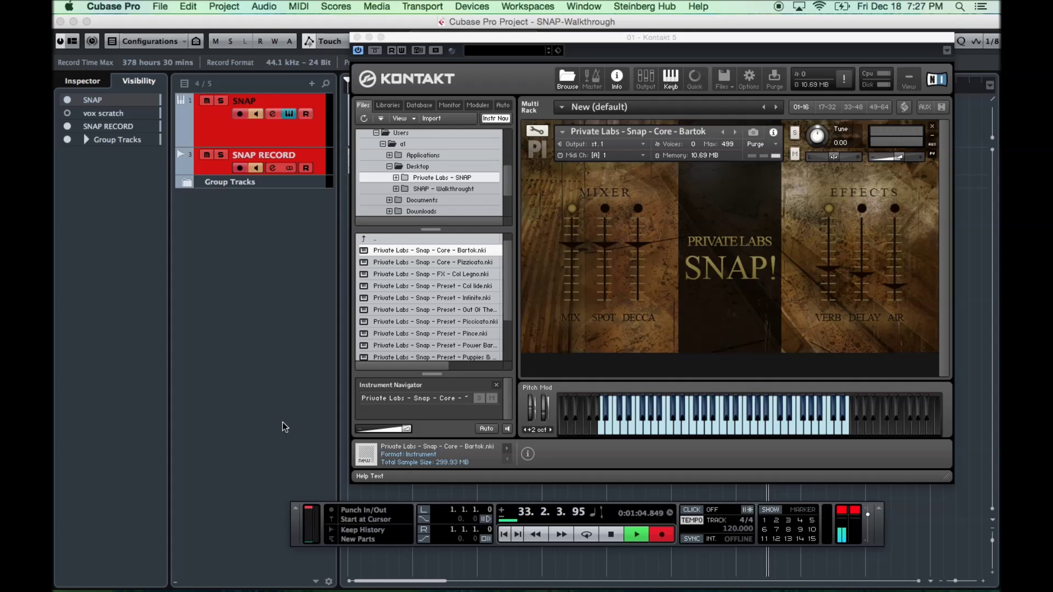
Audition the Spot and Decca mic positions in the Snap mixer
{"action": "left_click", "coordinate": [326, 399]}
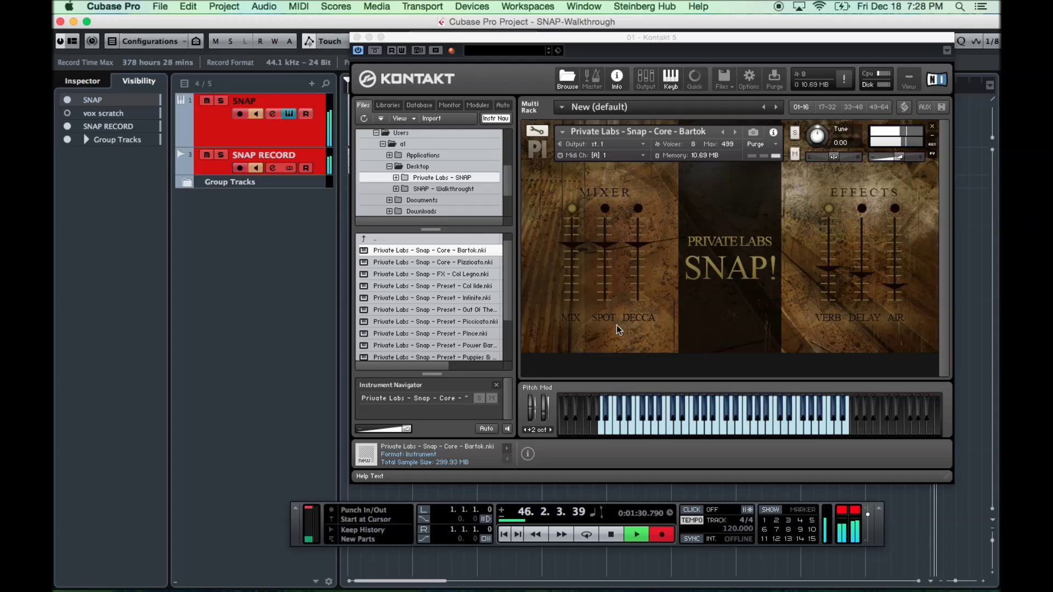
{"action": "left_click", "coordinate": [605, 210]}
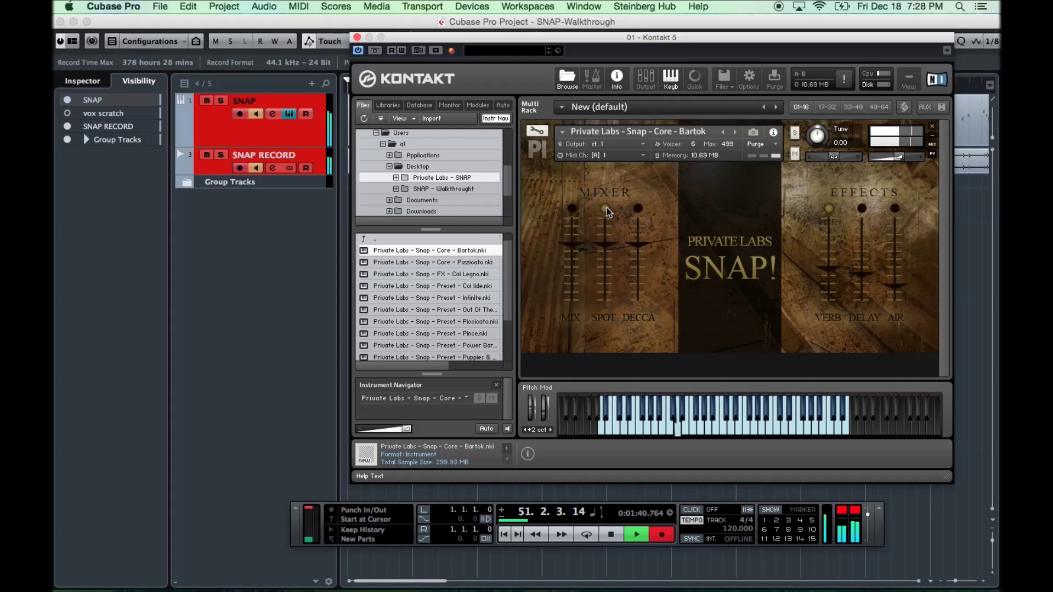
{"action": "left_click", "coordinate": [638, 209]}
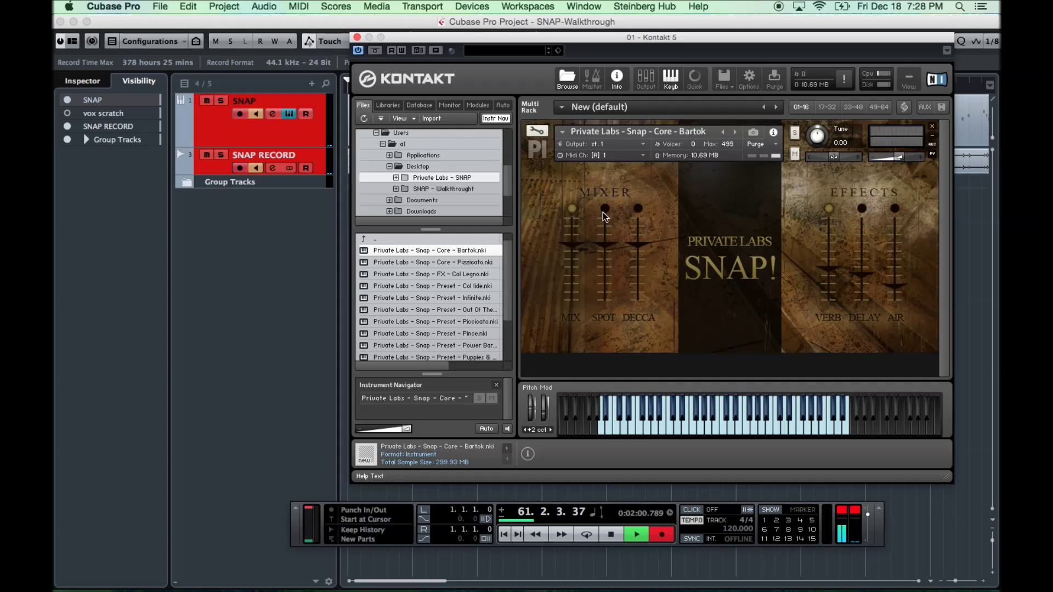
{"action": "left_click", "coordinate": [605, 212]}
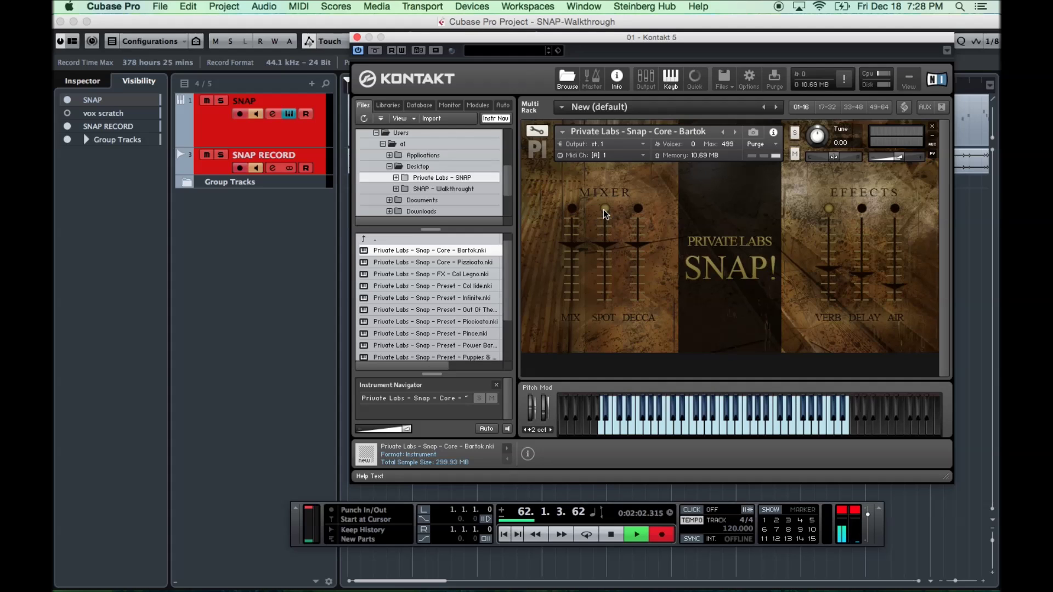
{"action": "left_click", "coordinate": [636, 210]}
Raise the Spot mic fader, lower the Decca fader, and go back to the Mix position
{"action": "left_click_drag", "start_coordinate": [605, 251], "coordinate": [608, 398]}
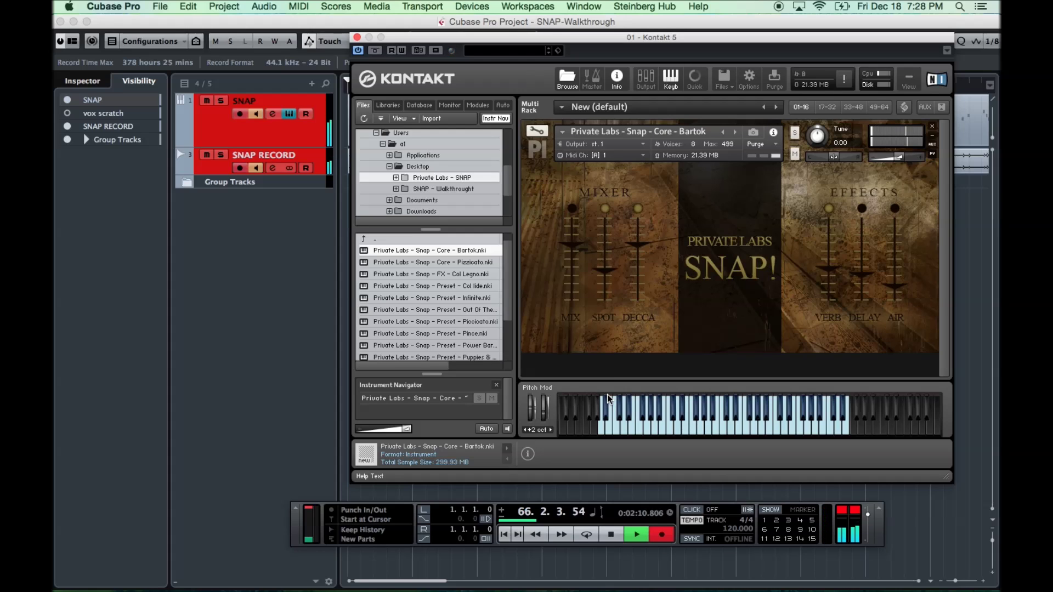
{"action": "left_click_drag", "start_coordinate": [606, 268], "coordinate": [608, 144]}
{"action": "left_click_drag", "start_coordinate": [635, 242], "coordinate": [635, 356]}
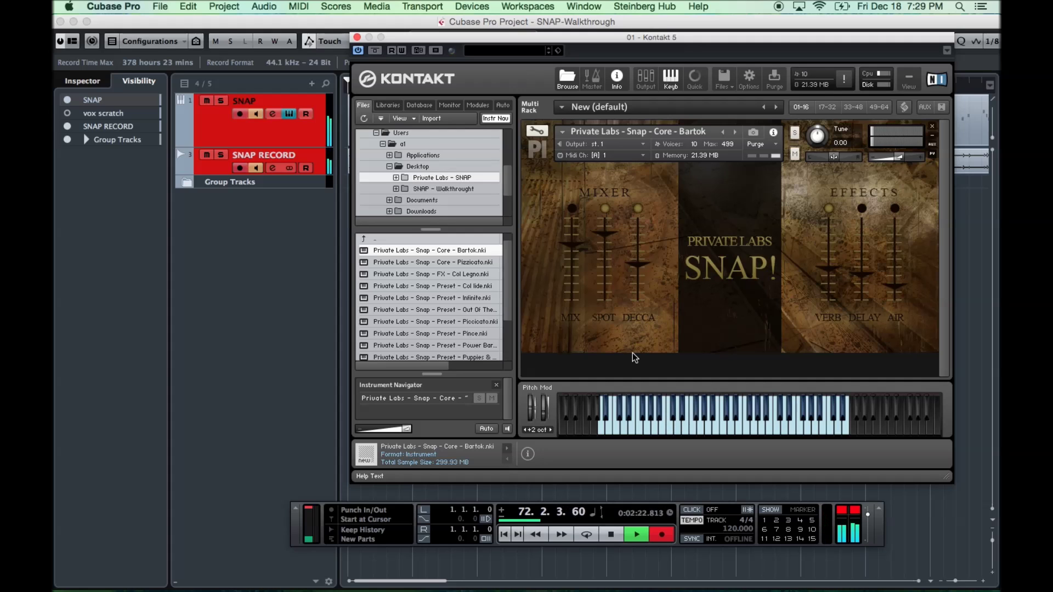
{"action": "left_click", "coordinate": [574, 209]}
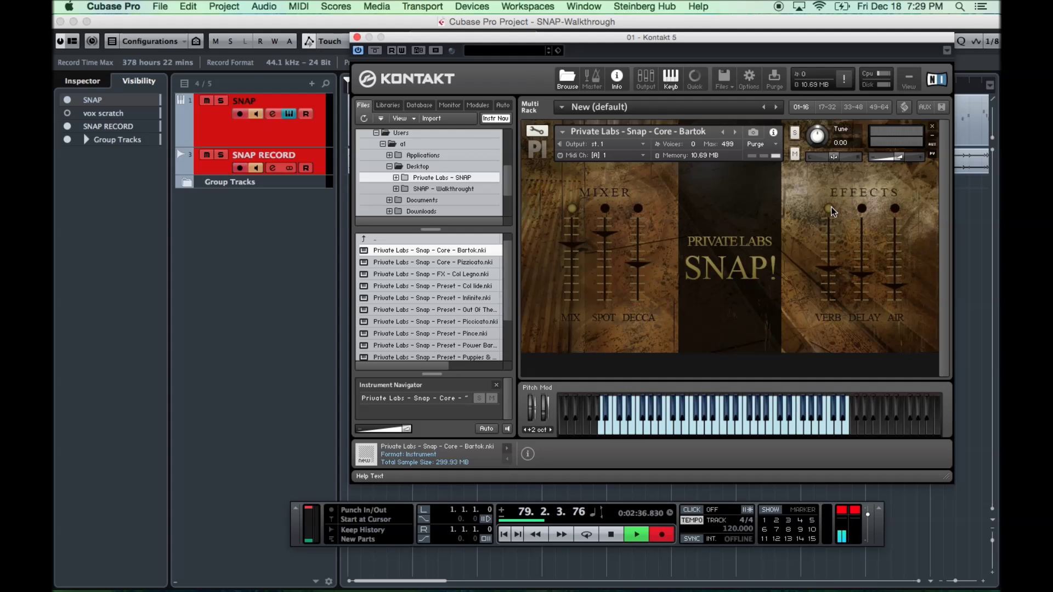
Turn on the Delay effect and raise its fader well up
{"action": "left_click", "coordinate": [861, 211]}
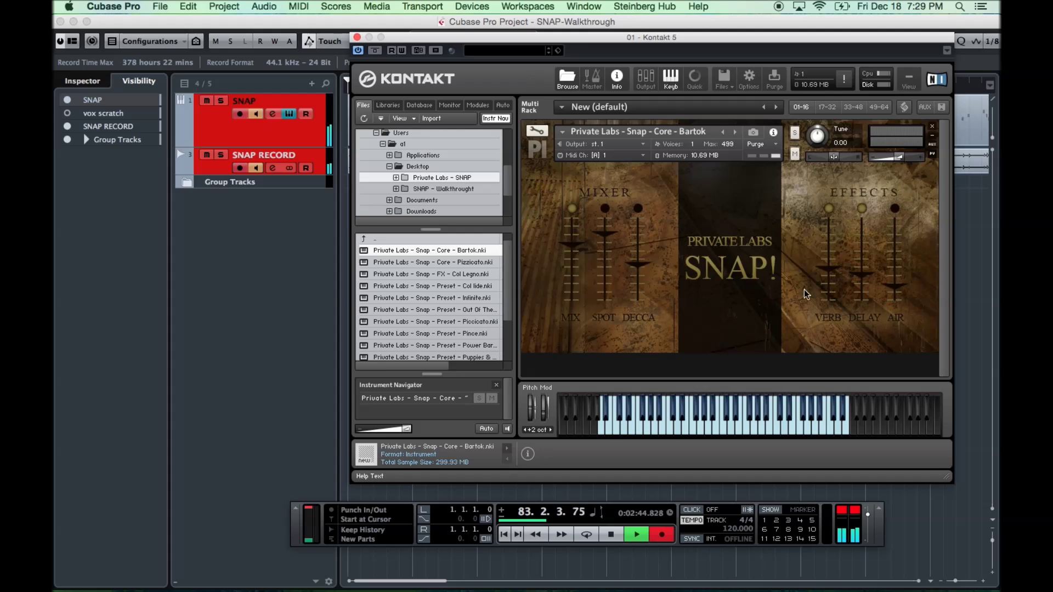
{"action": "left_click_drag", "start_coordinate": [857, 280], "coordinate": [817, 64]}
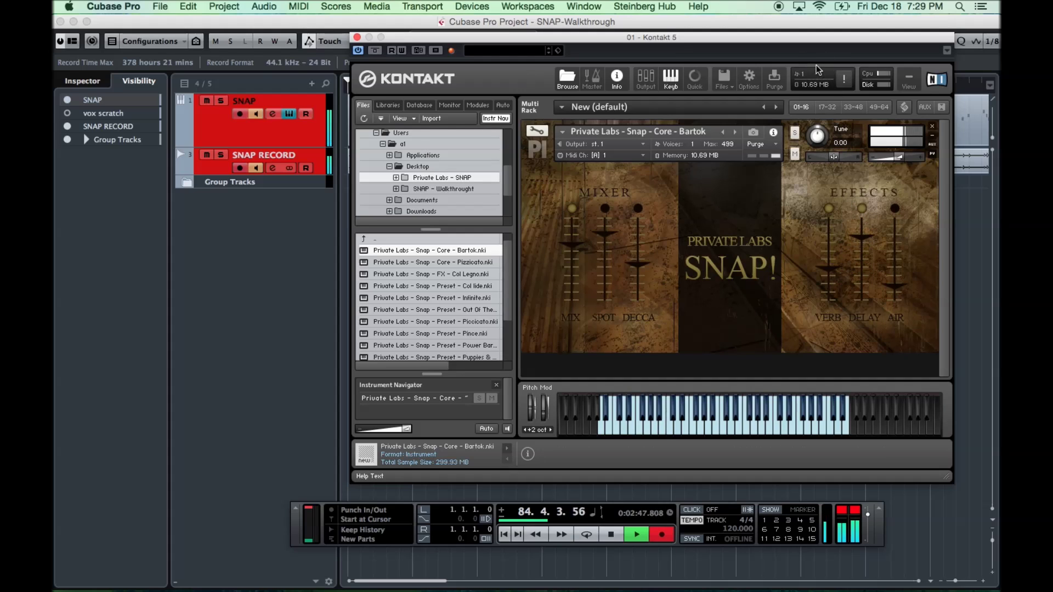
{"action": "left_click", "coordinate": [857, 215]}
{"action": "left_click_drag", "start_coordinate": [857, 217], "coordinate": [854, 147]}
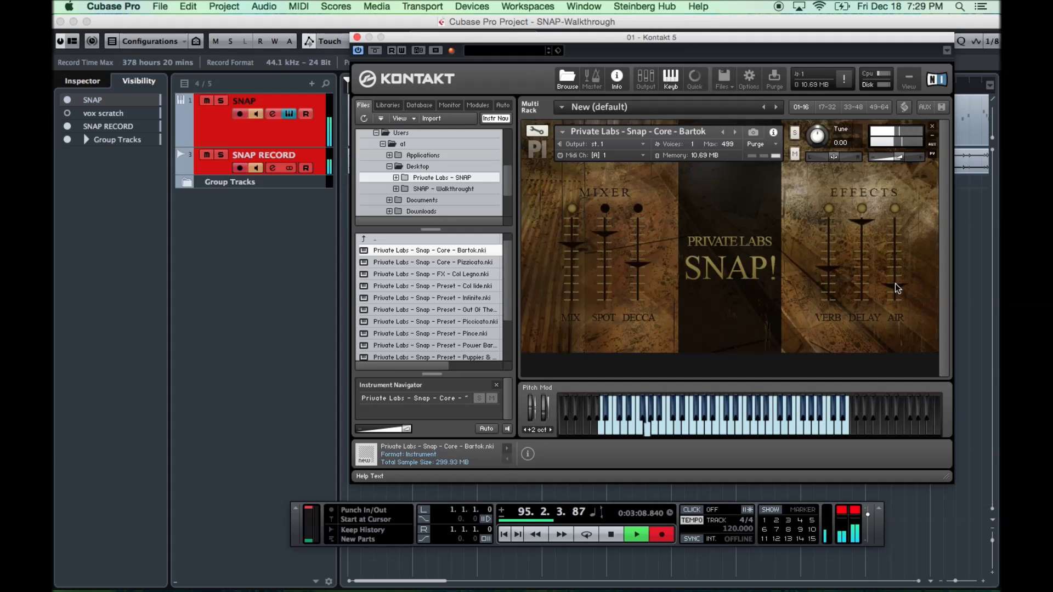
Raise the Air effect fader in the Effects panel
{"action": "left_click_drag", "start_coordinate": [896, 285], "coordinate": [897, 213]}
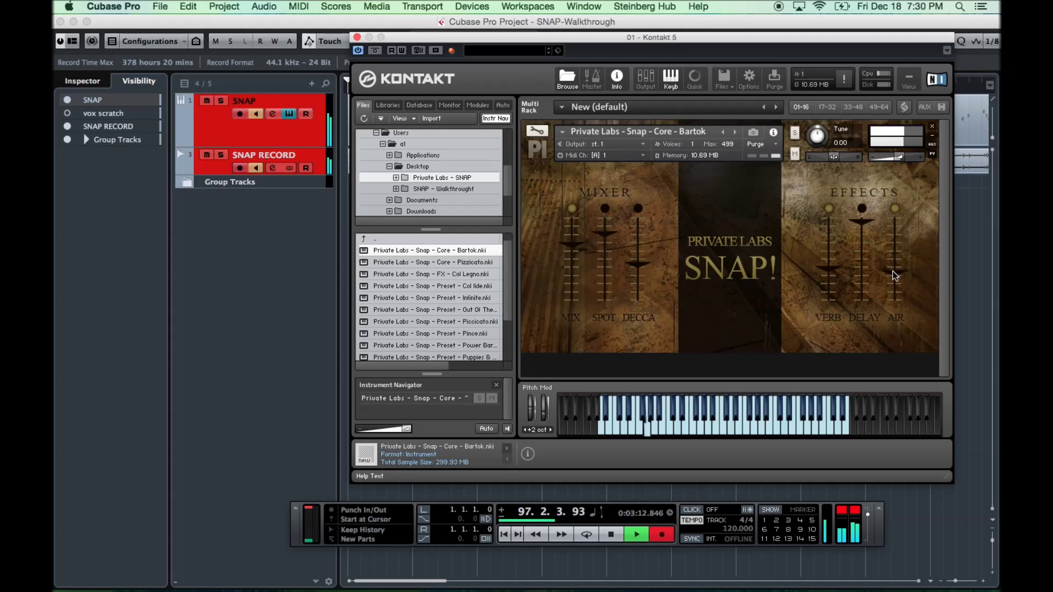
{"action": "left_click_drag", "start_coordinate": [892, 271], "coordinate": [877, 99]}
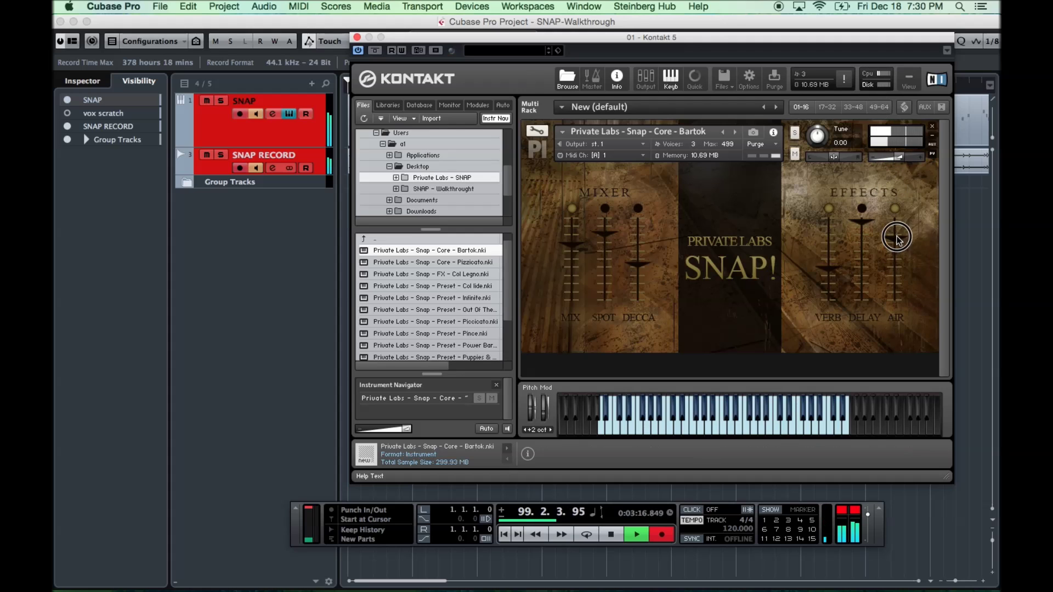
{"action": "left_click_drag", "start_coordinate": [894, 233], "coordinate": [891, 142]}
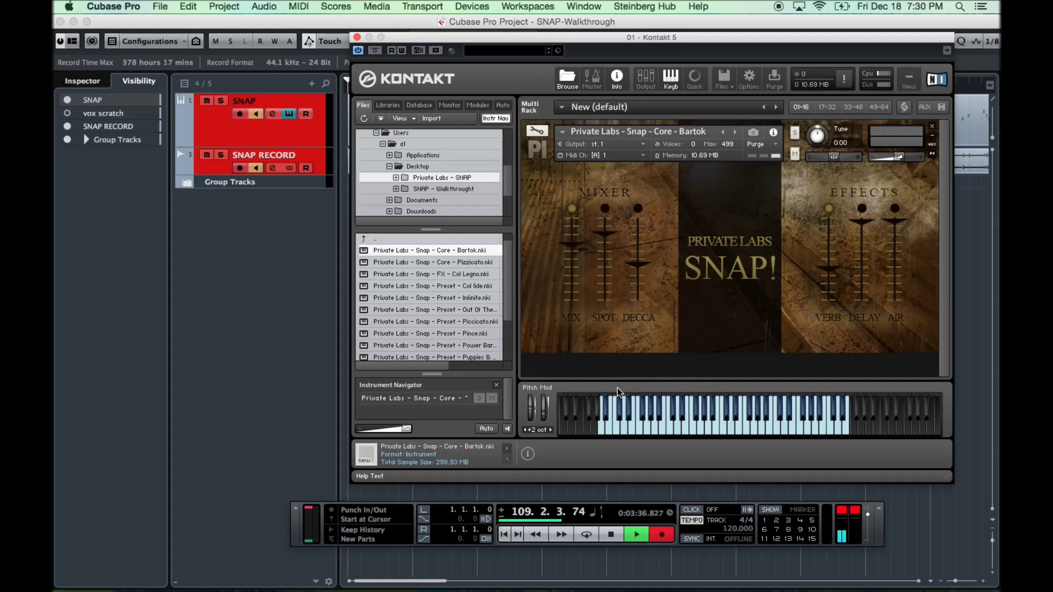
{"action": "left_click", "coordinate": [677, 417]}
{"action": "left_click", "coordinate": [735, 134]}
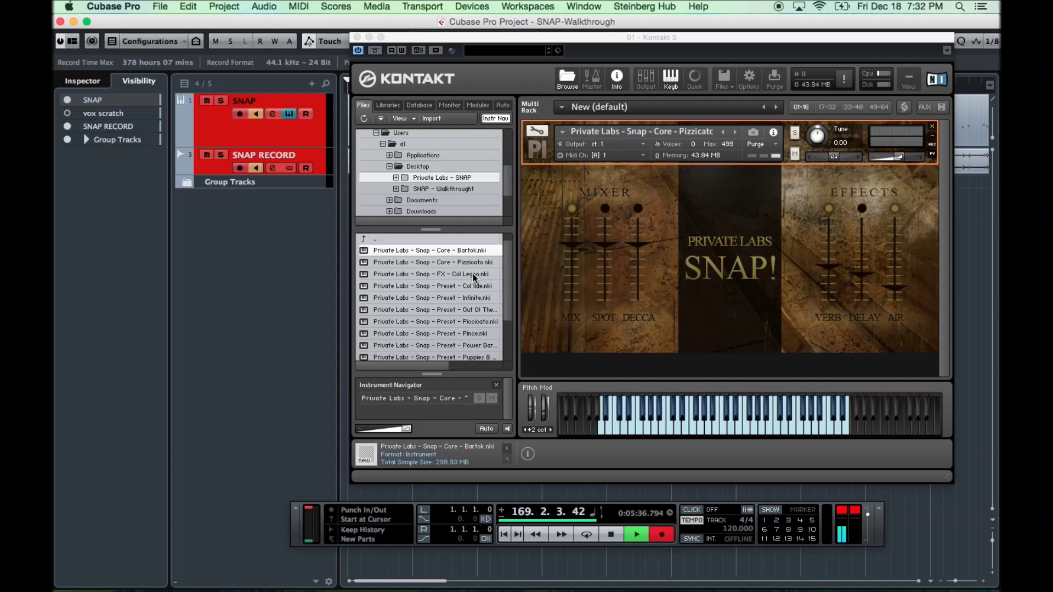
Add the Snap FX Col Legno preset to the rack below Core Pizzicato
{"action": "double_click", "coordinate": [474, 274]}
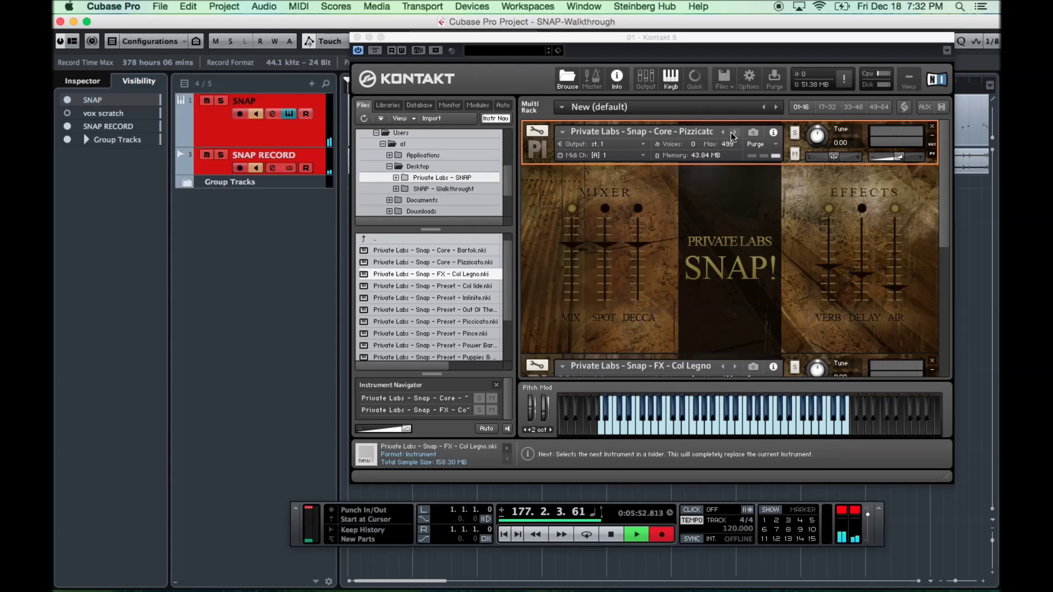
Replace Core Pizzicato with the next instrument, leaving two Snap FX Col Legno instances
{"action": "left_click", "coordinate": [734, 135]}
{"action": "left_click", "coordinate": [735, 135]}
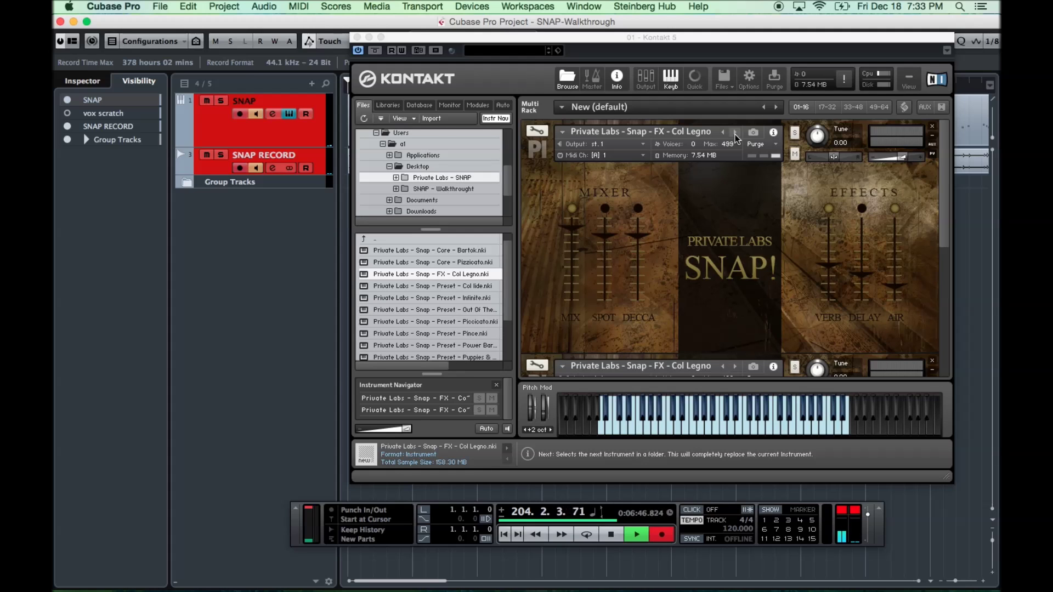
{"action": "scroll", "coordinate": [877, 190], "scroll_direction": "down", "scroll_amount": 1}
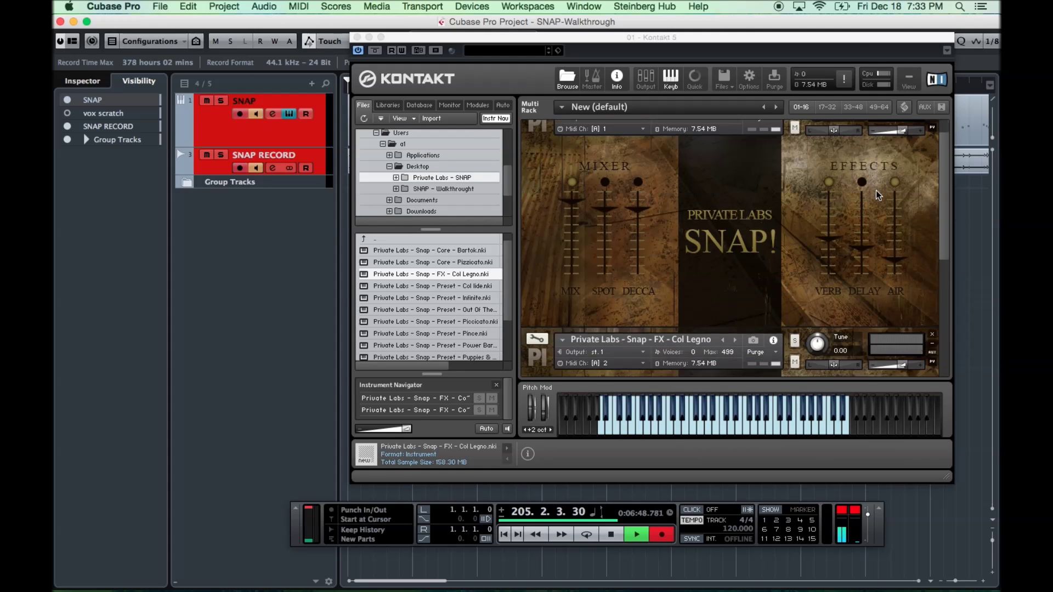
{"action": "scroll", "coordinate": [876, 189], "scroll_direction": "up", "scroll_amount": 1}
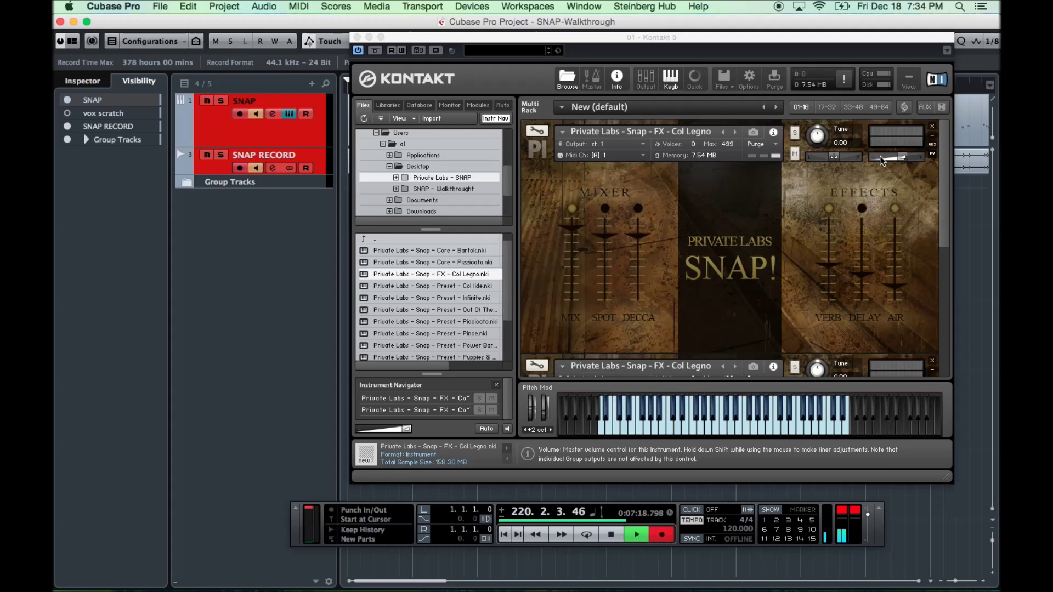
{"action": "left_click", "coordinate": [932, 127]}
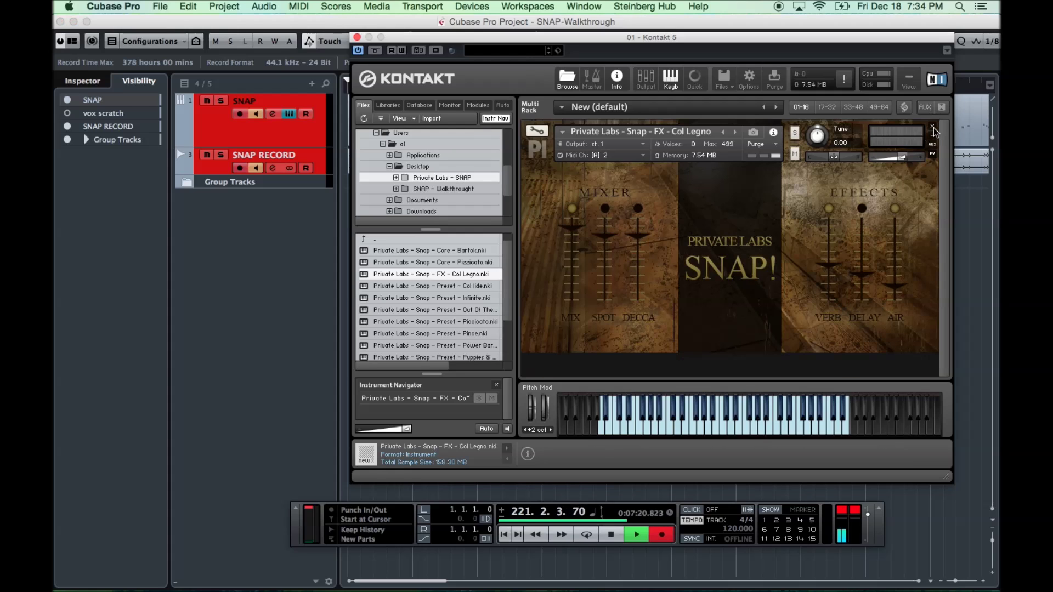
{"action": "double_click", "coordinate": [439, 290]}
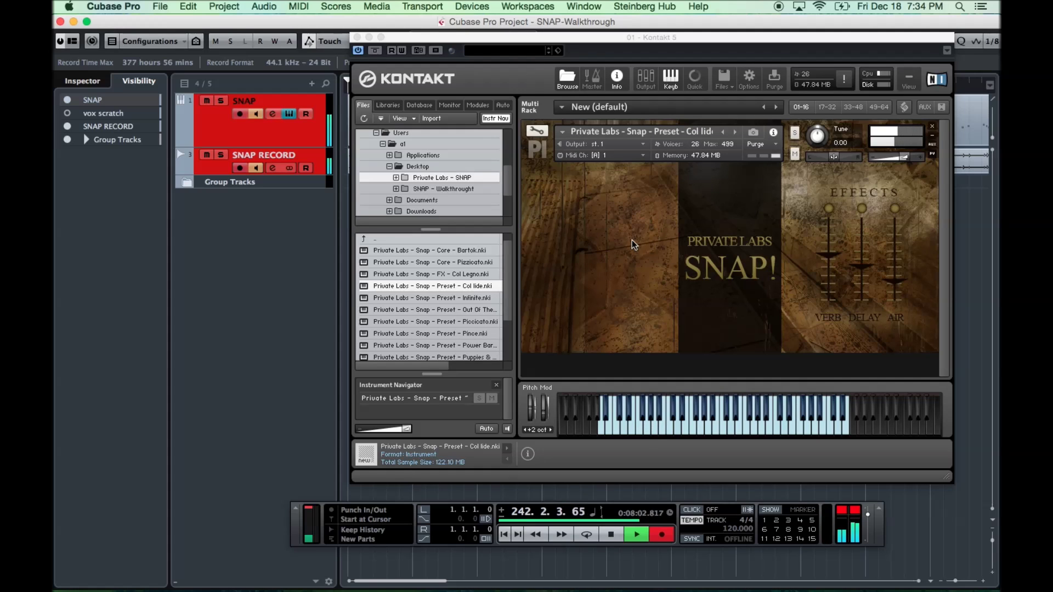
Step through Infinite and Out Of to load Piccicato, then select its file in the browser
{"action": "left_click", "coordinate": [736, 133]}
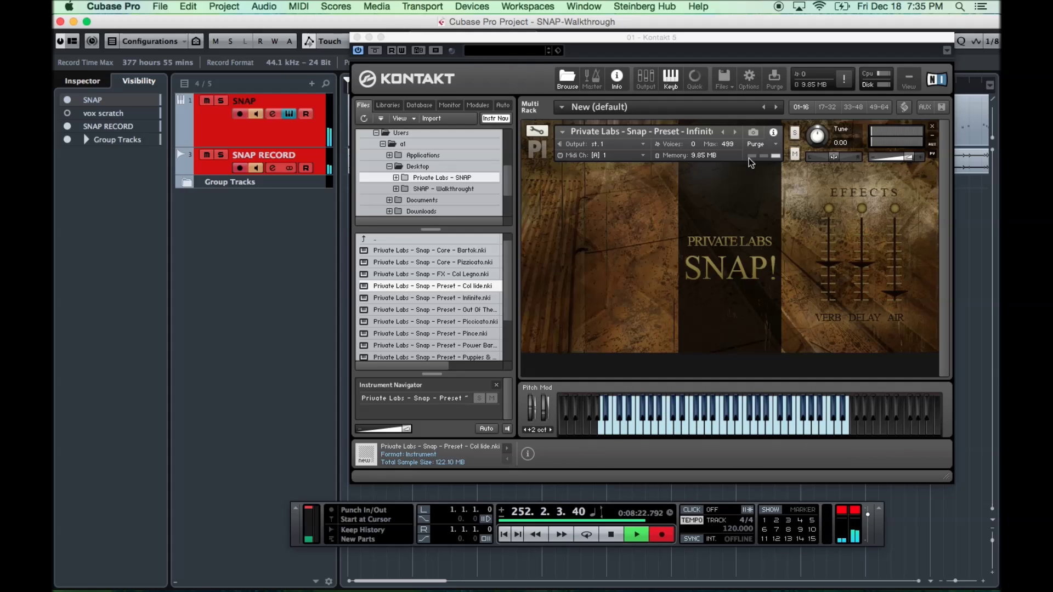
{"action": "left_click", "coordinate": [734, 133]}
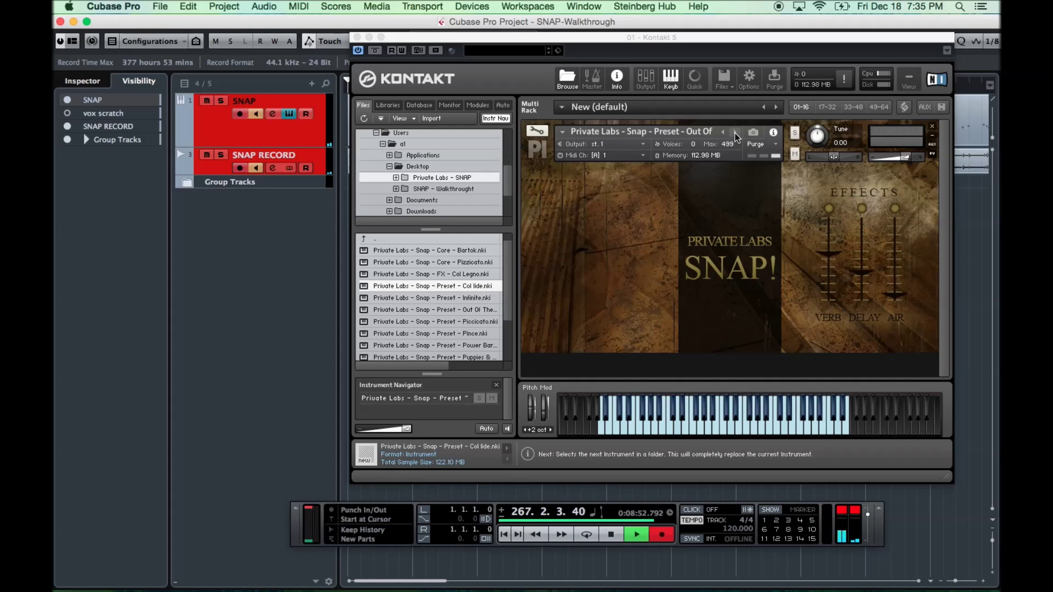
{"action": "left_click", "coordinate": [735, 133]}
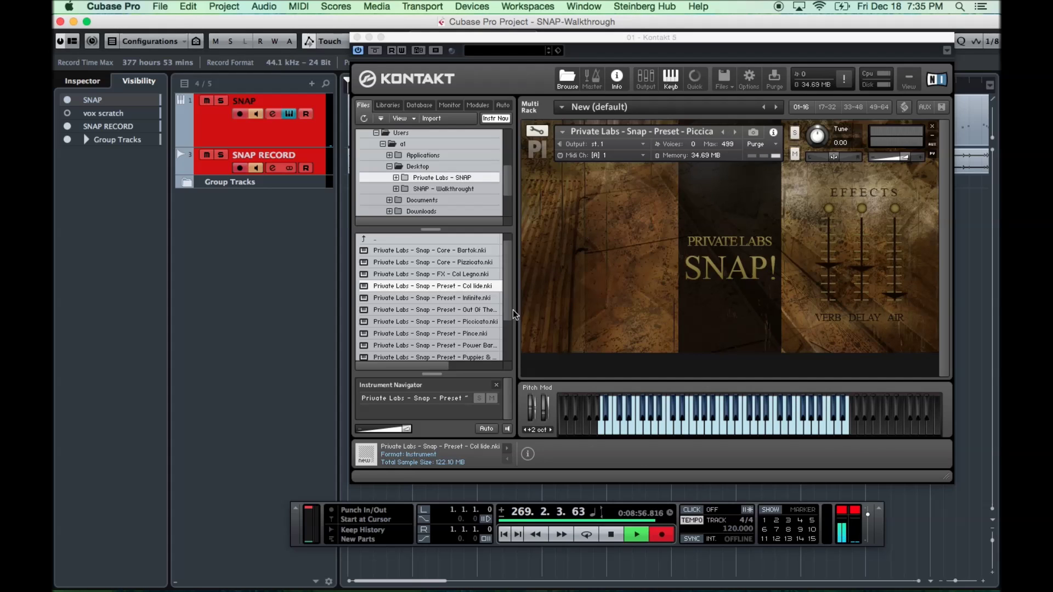
{"action": "left_click", "coordinate": [475, 323]}
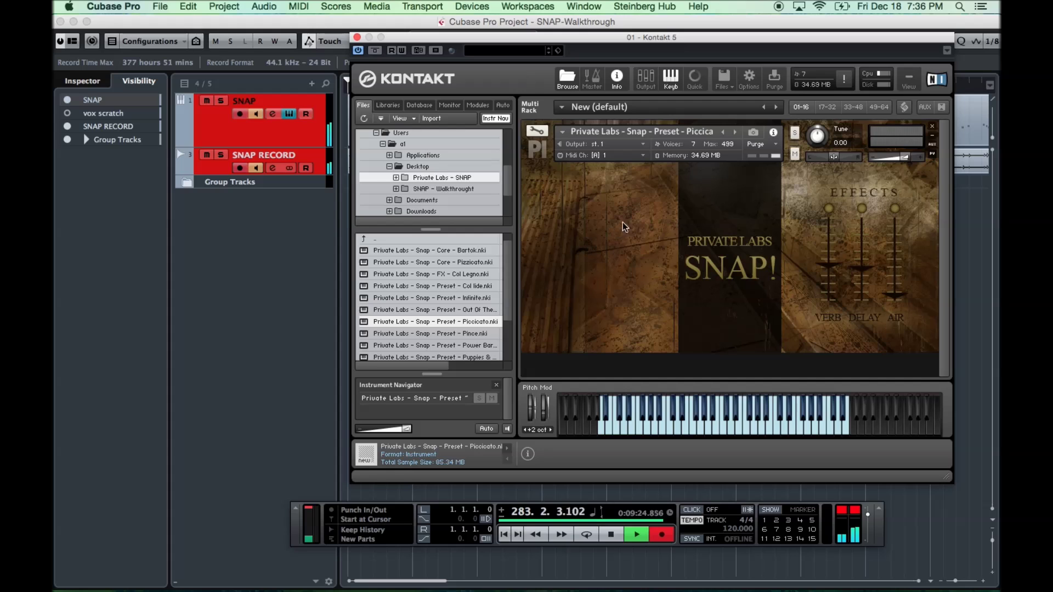
Advance through the Pince preset to load the Power preset
{"action": "left_click", "coordinate": [736, 132]}
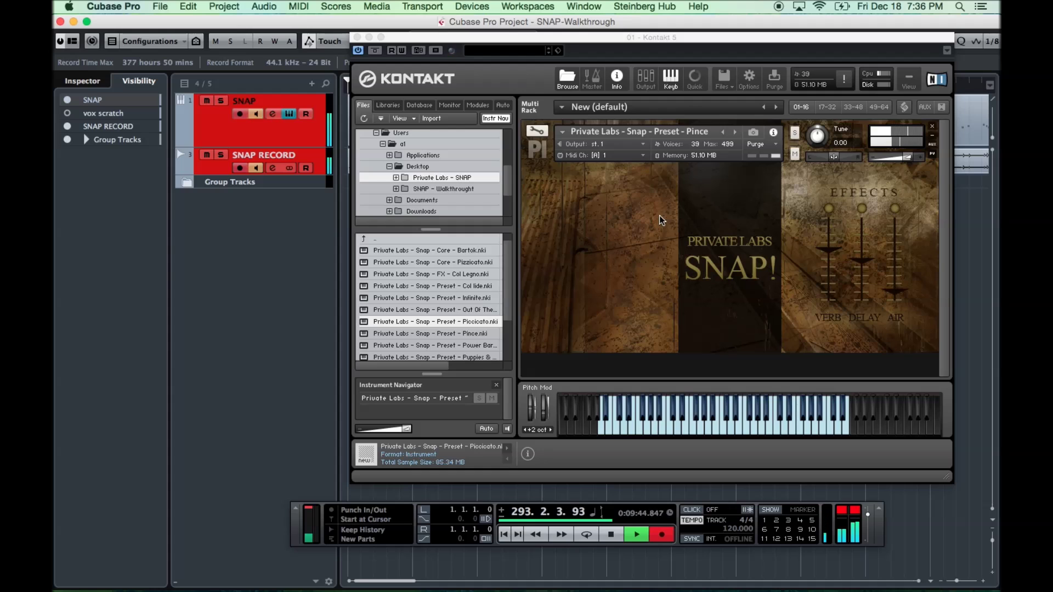
{"action": "left_click", "coordinate": [736, 130]}
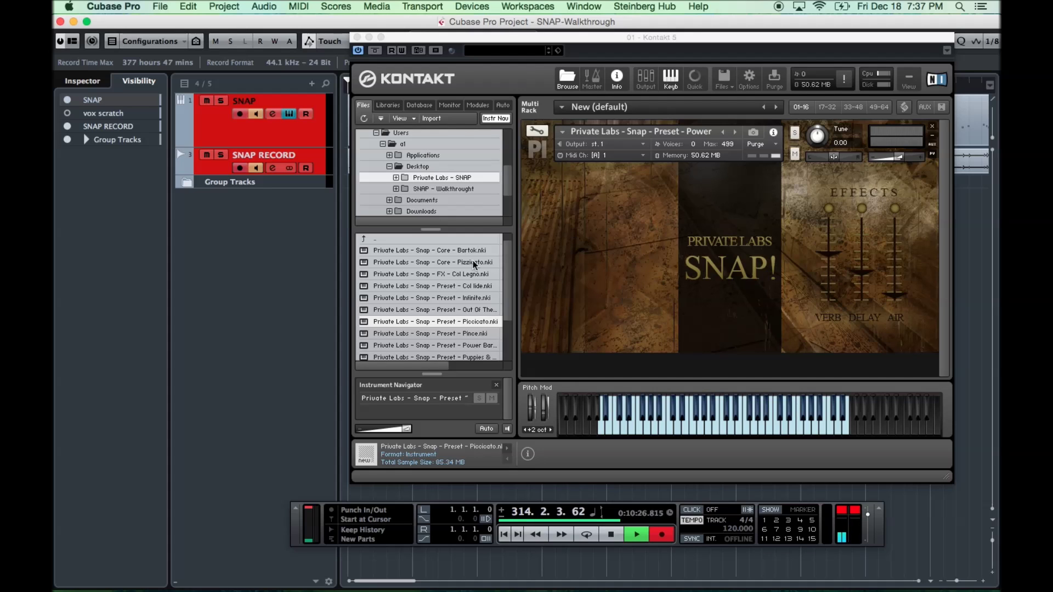
{"action": "scroll", "coordinate": [447, 268], "scroll_direction": "down", "scroll_amount": 3}
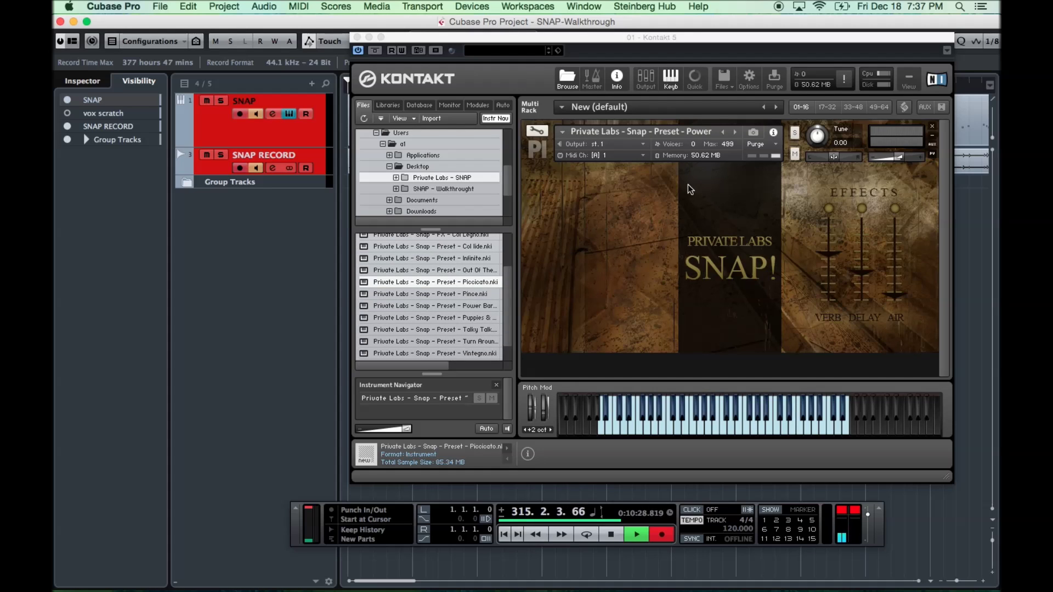
Load Puppies & Lasers, Talky Talk, then Turn Around in turn
{"action": "left_click", "coordinate": [735, 132]}
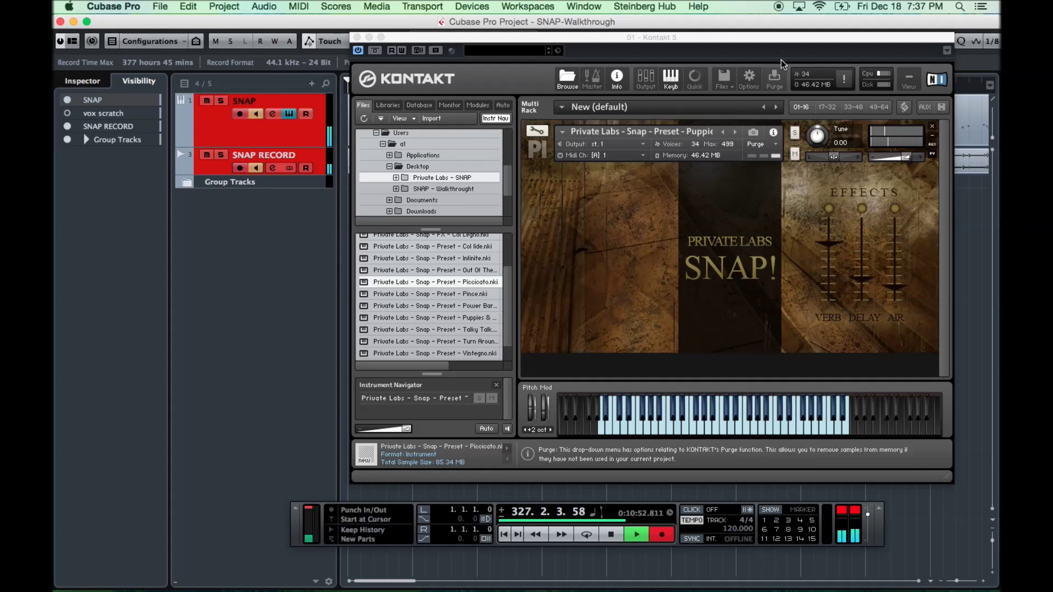
{"action": "left_click", "coordinate": [735, 132]}
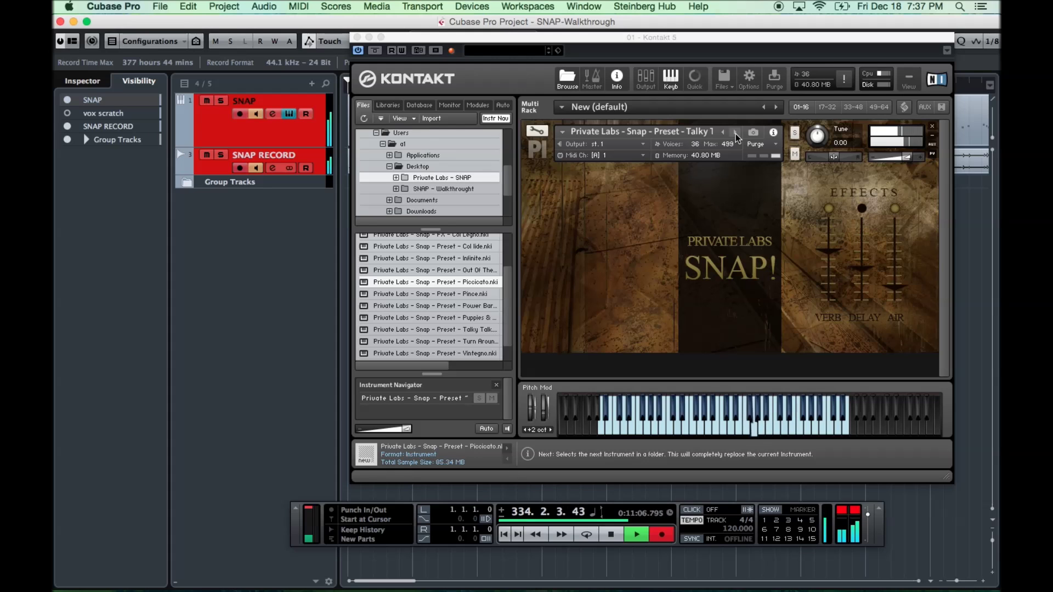
{"action": "left_click", "coordinate": [736, 133]}
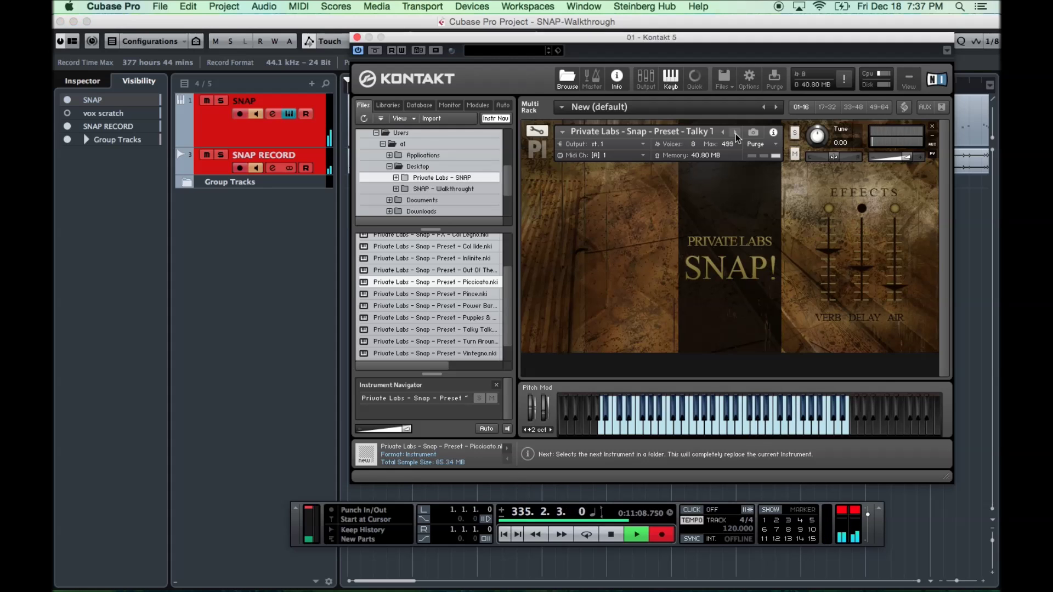
{"action": "left_click", "coordinate": [736, 134]}
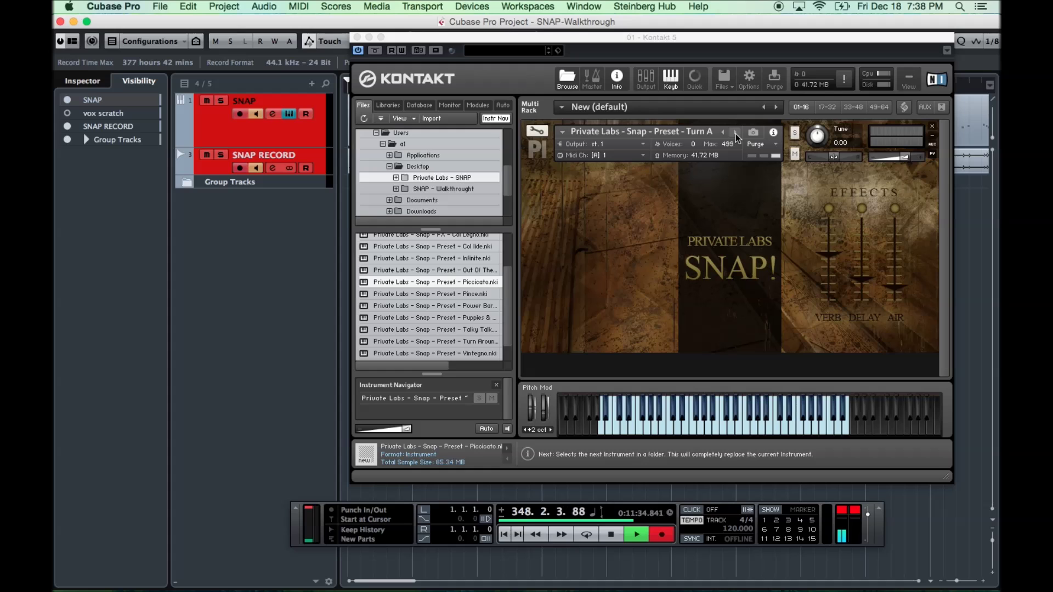
Load Vintegno, the last SNAP preset, and nudge its Air effect fader up
{"action": "left_click", "coordinate": [736, 133]}
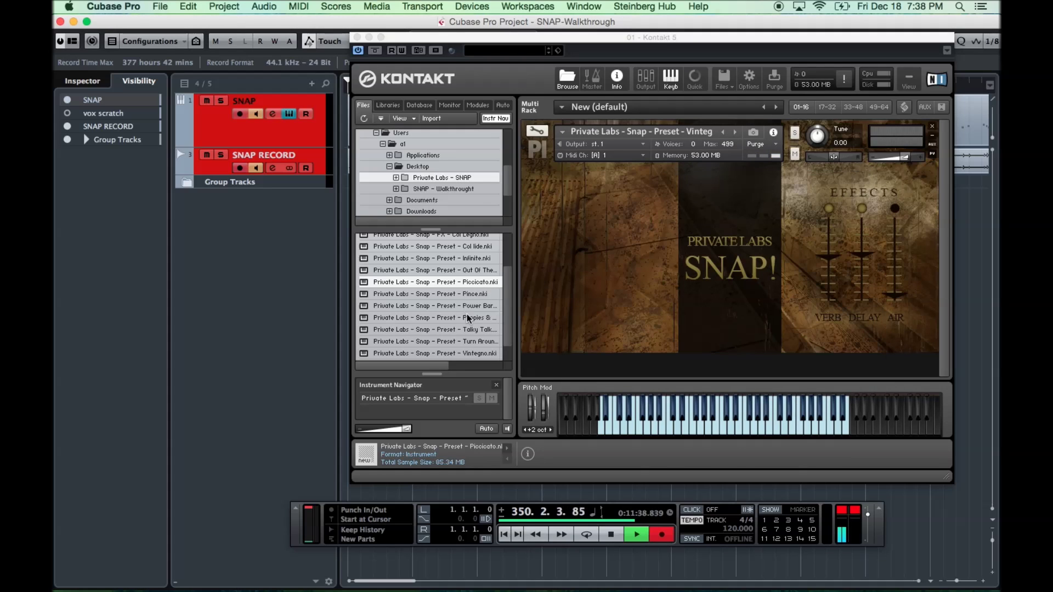
{"action": "scroll", "coordinate": [468, 319], "scroll_direction": "down", "scroll_amount": 2}
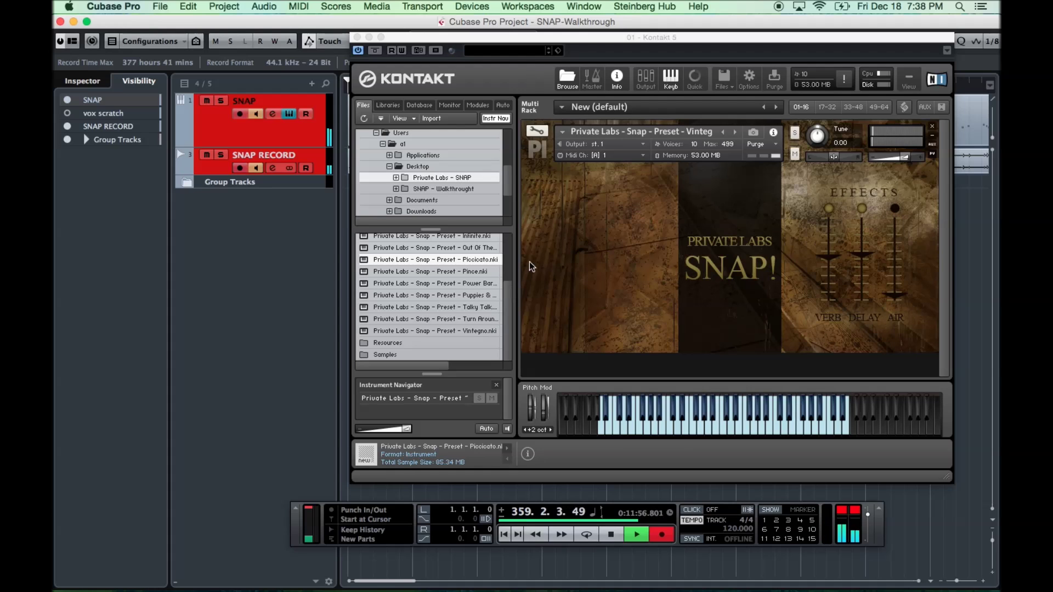
{"action": "left_click_drag", "start_coordinate": [895, 289], "coordinate": [895, 266]}
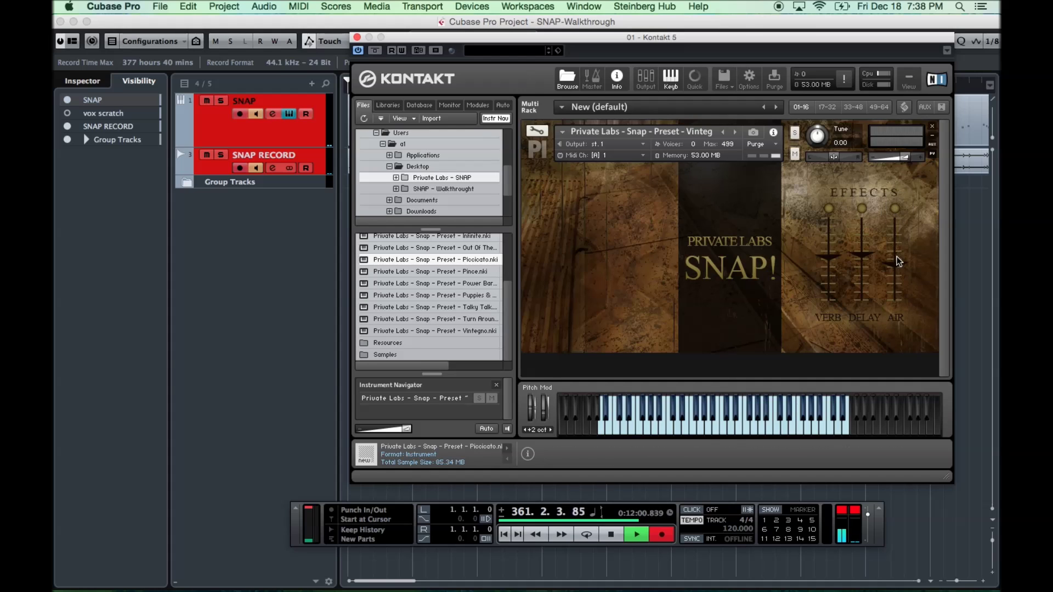
Push both the Air and Delay faders in the Effects panel to the top
{"action": "left_click", "coordinate": [895, 234]}
{"action": "left_click", "coordinate": [882, 105]}
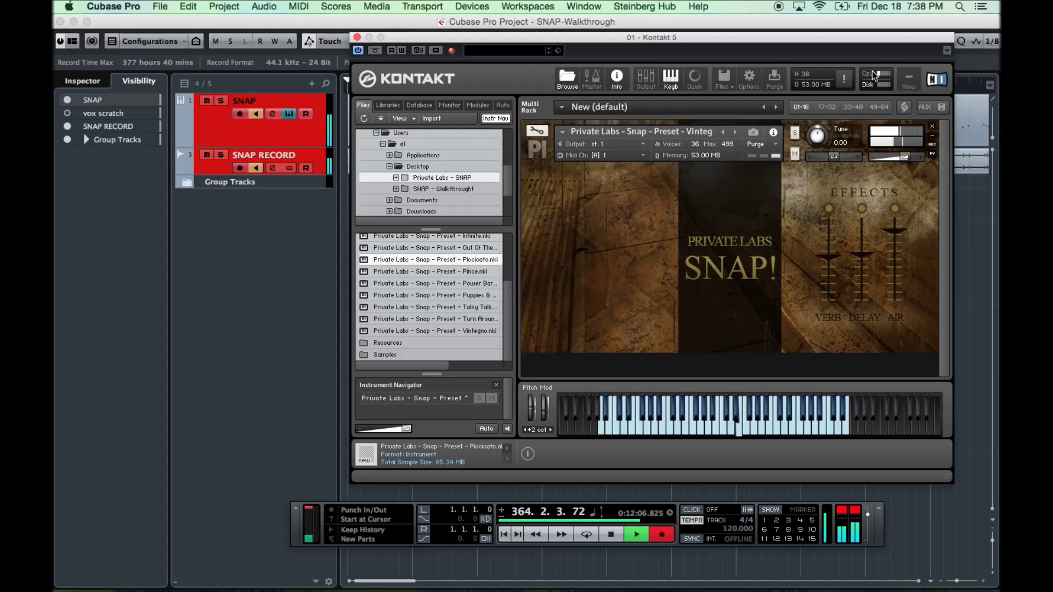
{"action": "left_click", "coordinate": [898, 236]}
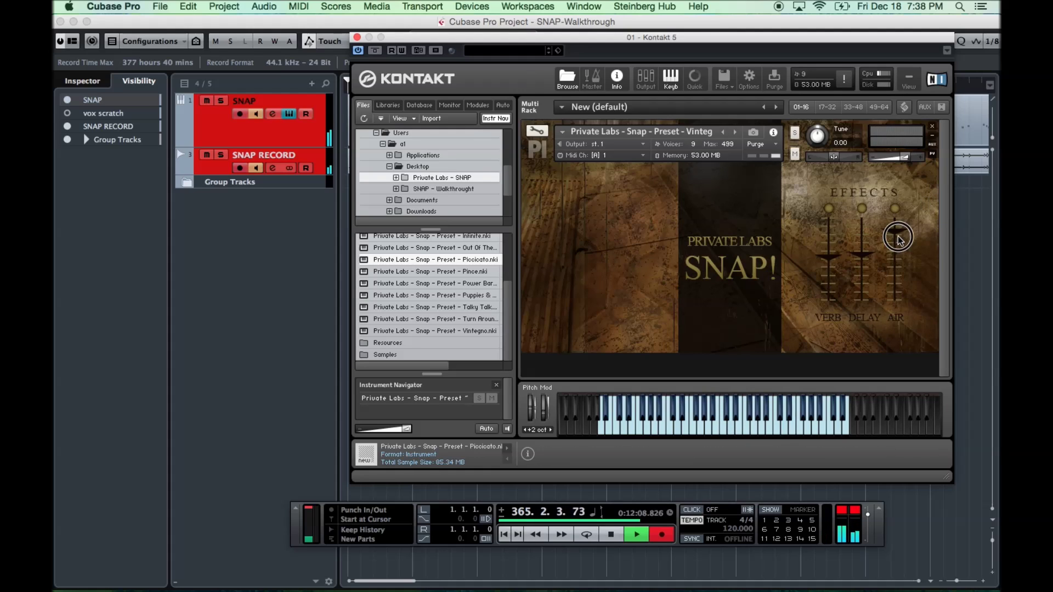
{"action": "left_click_drag", "start_coordinate": [898, 237], "coordinate": [896, 172]}
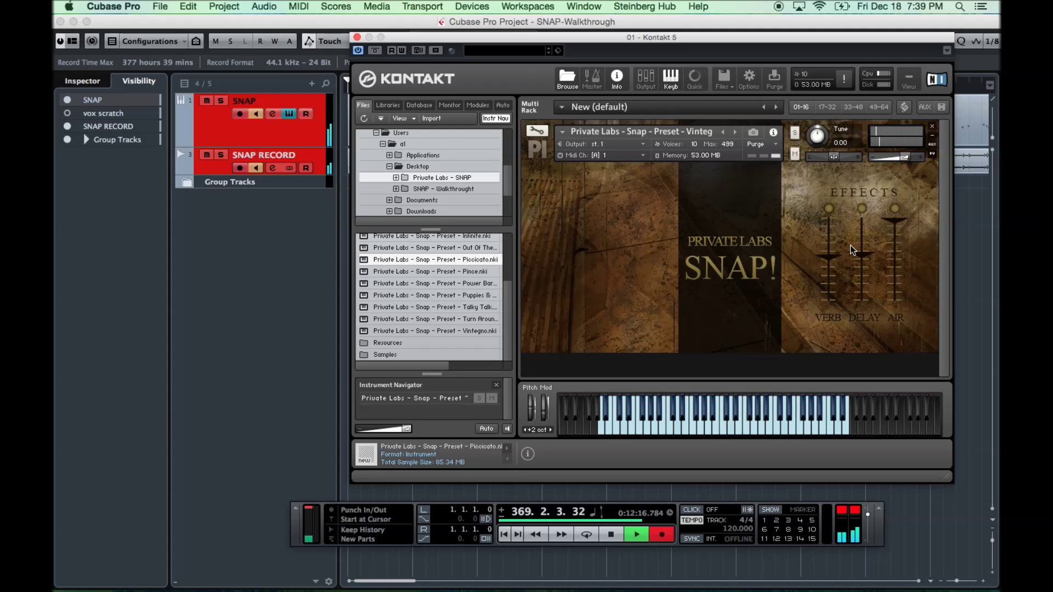
{"action": "left_click_drag", "start_coordinate": [866, 252], "coordinate": [859, 112]}
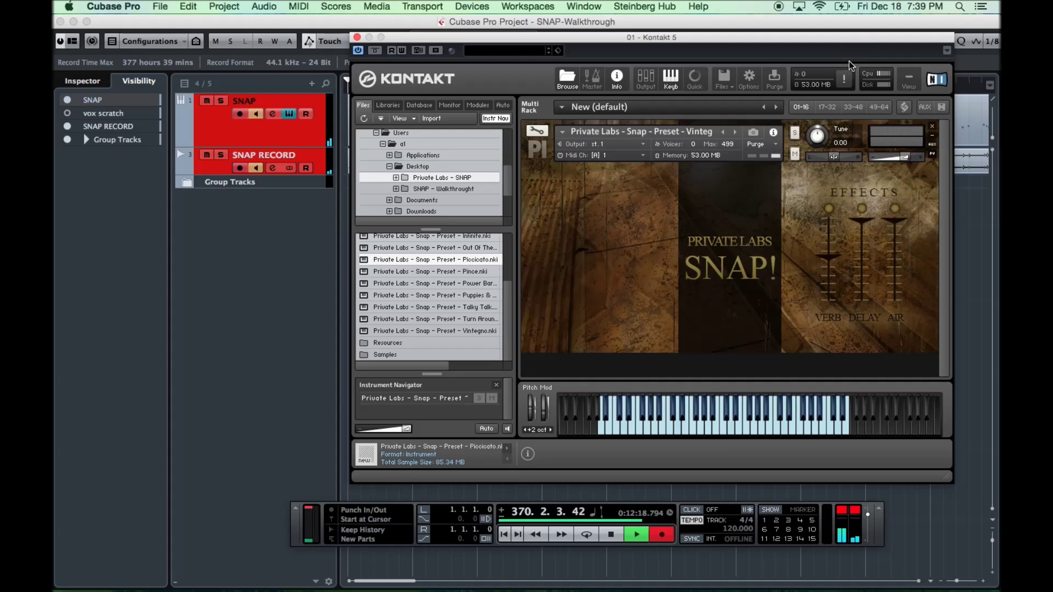